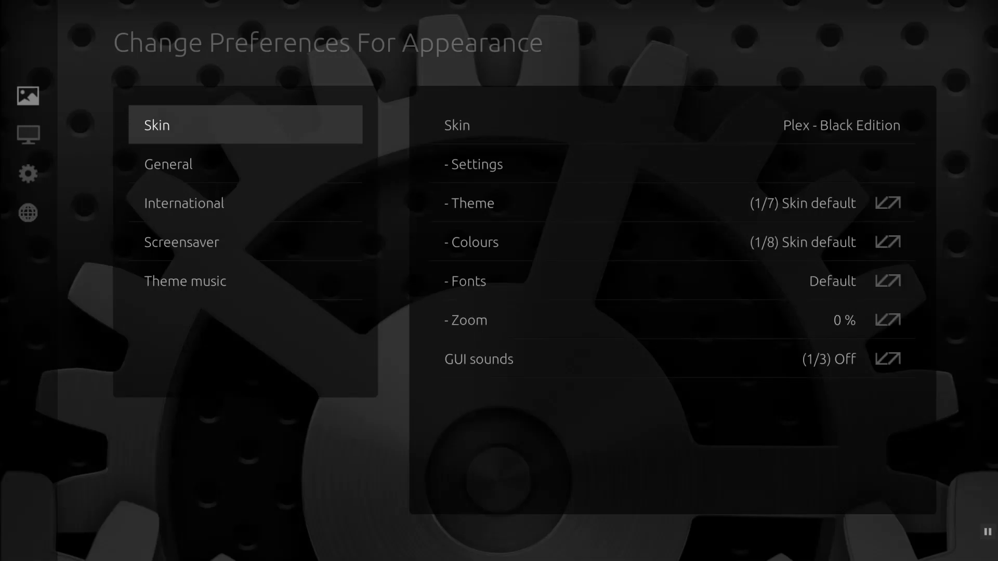
# Go from the sidebar into System preferences and open the Audio output page.
pyautogui.press('Left')
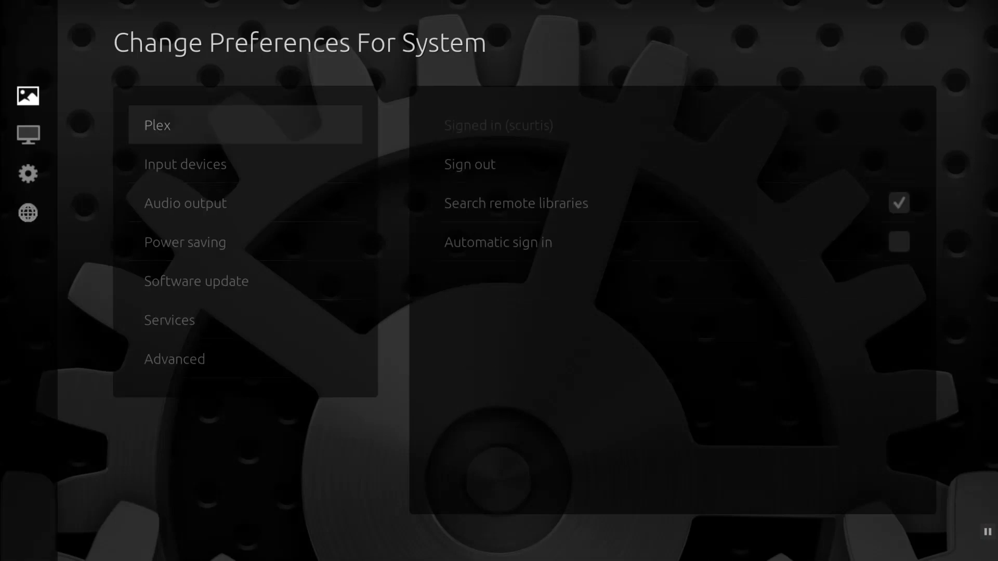
pyautogui.press('Down')
pyautogui.press('Down')
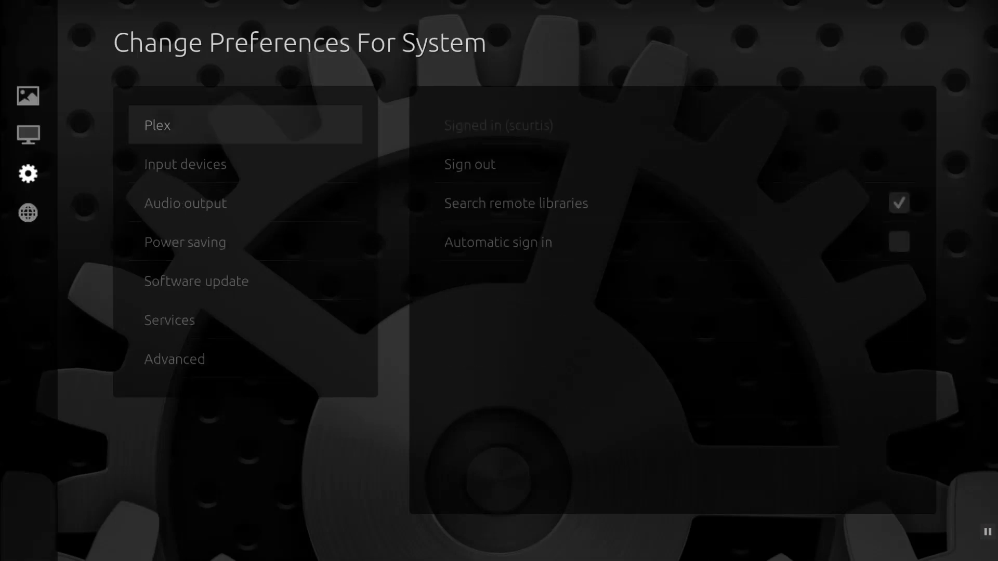
pyautogui.press('Right')
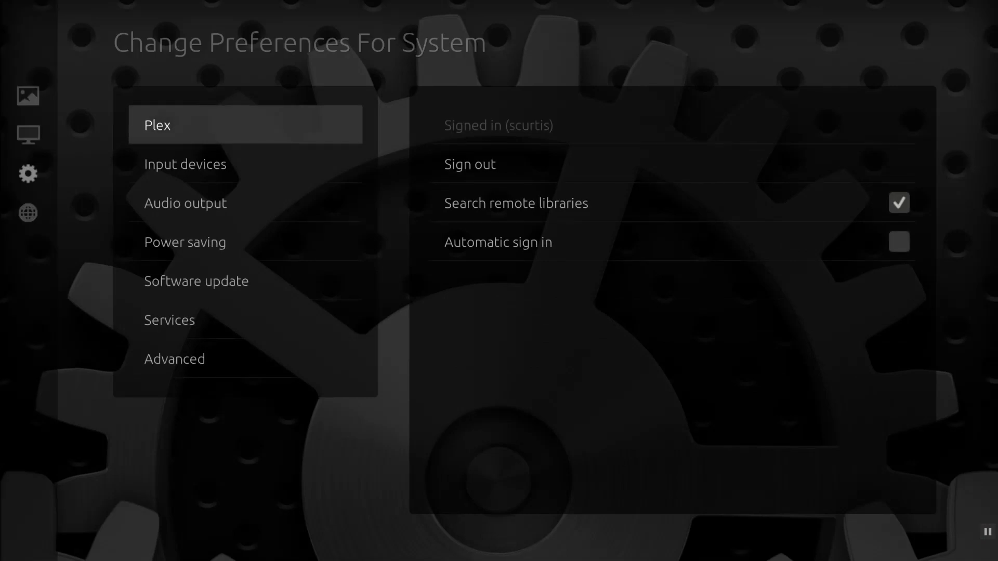
pyautogui.press('Down')
pyautogui.press('Down')
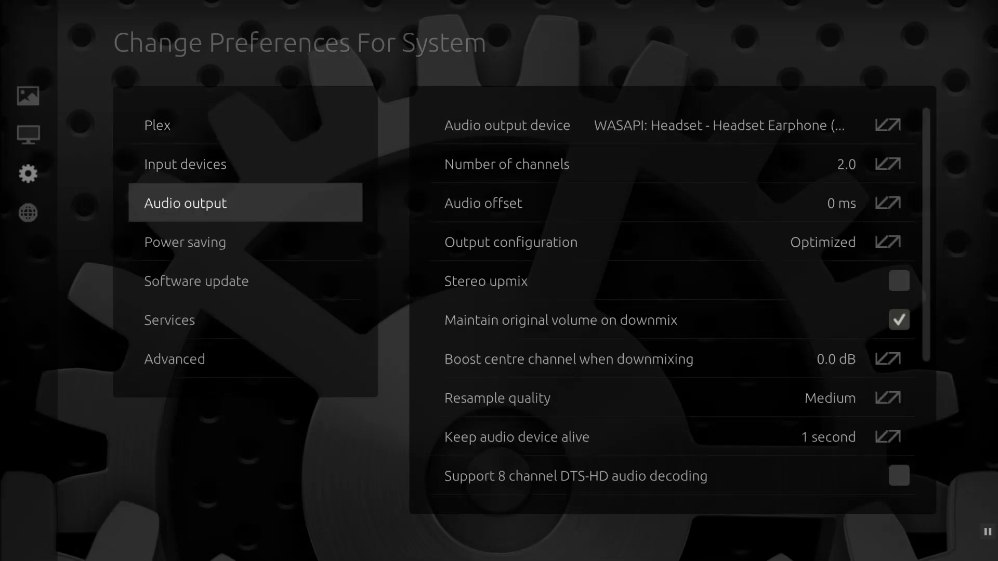
pyautogui.click(672, 398)
pyautogui.press('Up')
pyautogui.press('Up')
pyautogui.press('Up')
pyautogui.press('Up')
pyautogui.press('Up')
pyautogui.press('Up')
pyautogui.press('Up')
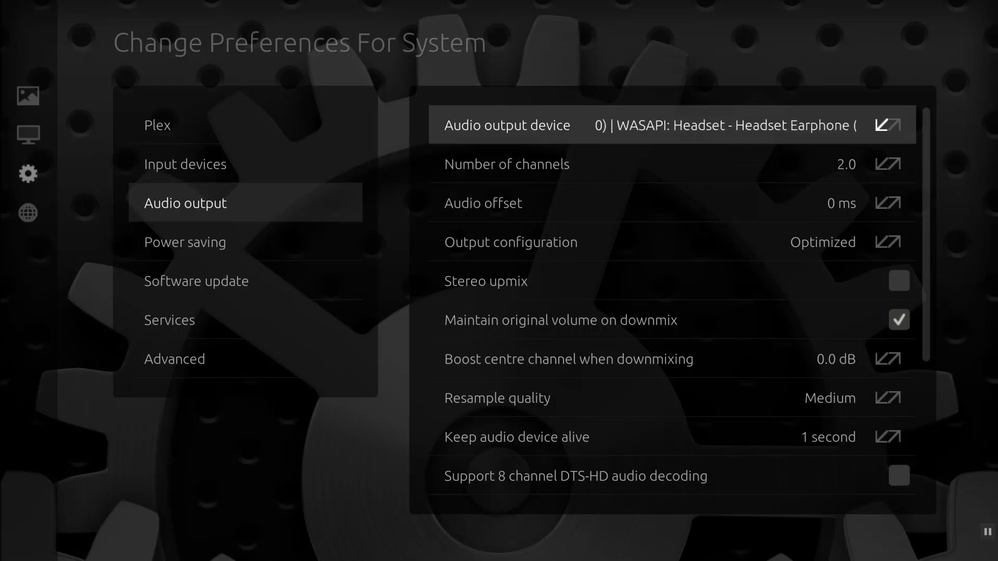
pyautogui.press('Down')
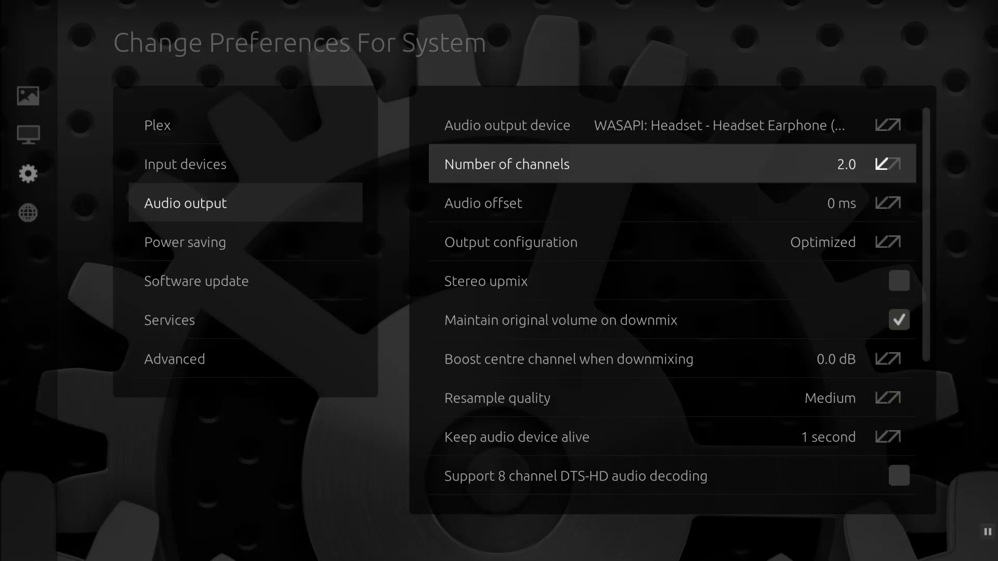
pyautogui.press('Right')
pyautogui.press('Return')
pyautogui.press('Return')
pyautogui.press('Return')
pyautogui.press('Return')
pyautogui.press('Return')
pyautogui.press('Return')
pyautogui.press('Return')
pyautogui.press('Return')
pyautogui.press('Return')
pyautogui.press('Return')
pyautogui.press('Down')
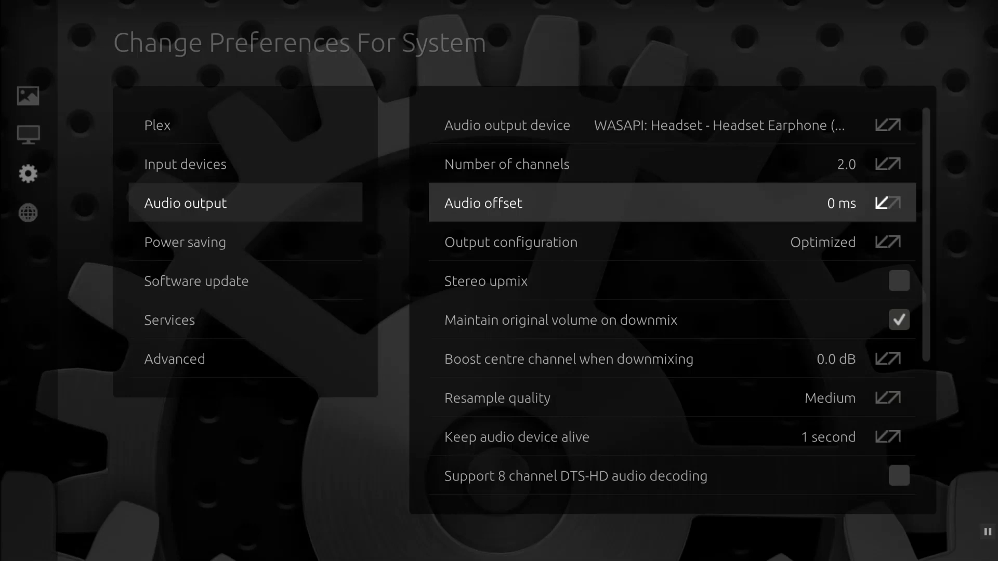
pyautogui.press('Down')
pyautogui.press('Down')
pyautogui.press('Down')
pyautogui.press('Down')
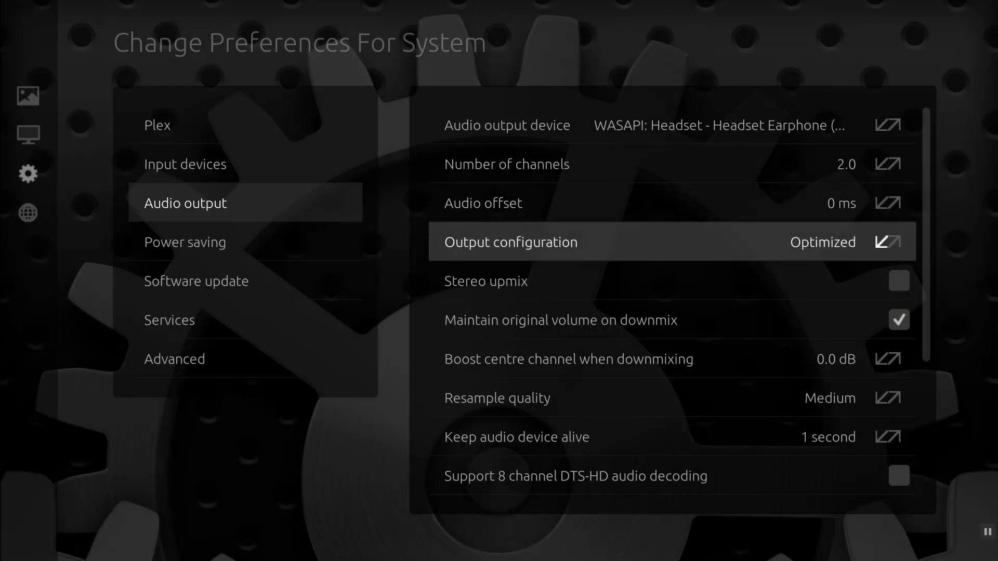
pyautogui.press('Down')
pyautogui.press('Down')
pyautogui.press('Down')
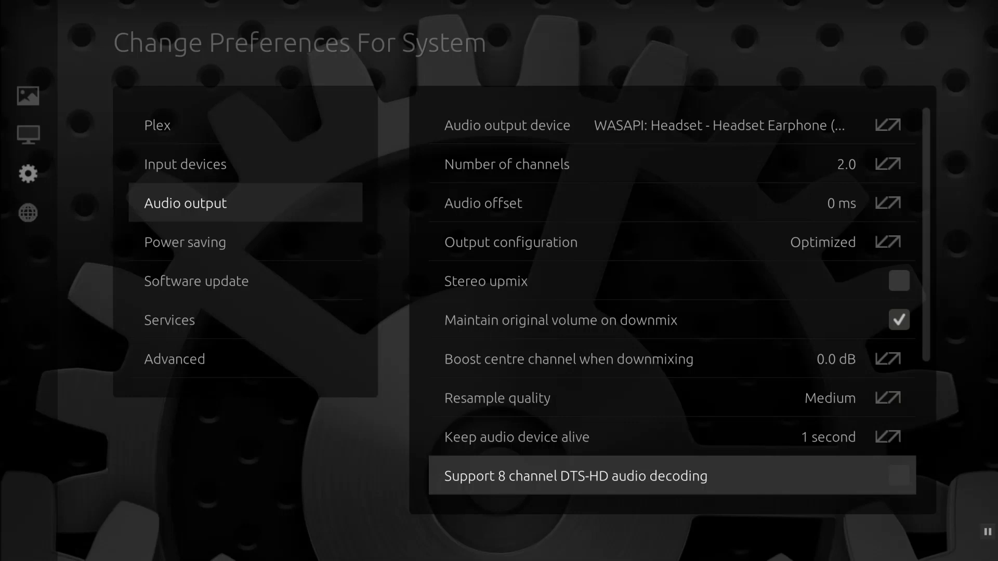
pyautogui.press('Down')
pyautogui.press('Down')
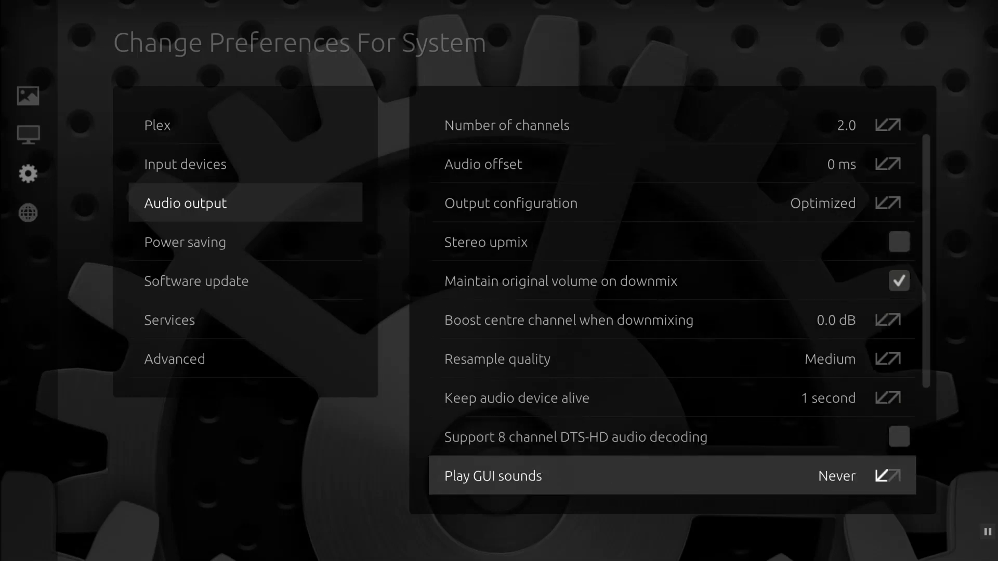
pyautogui.press('Up')
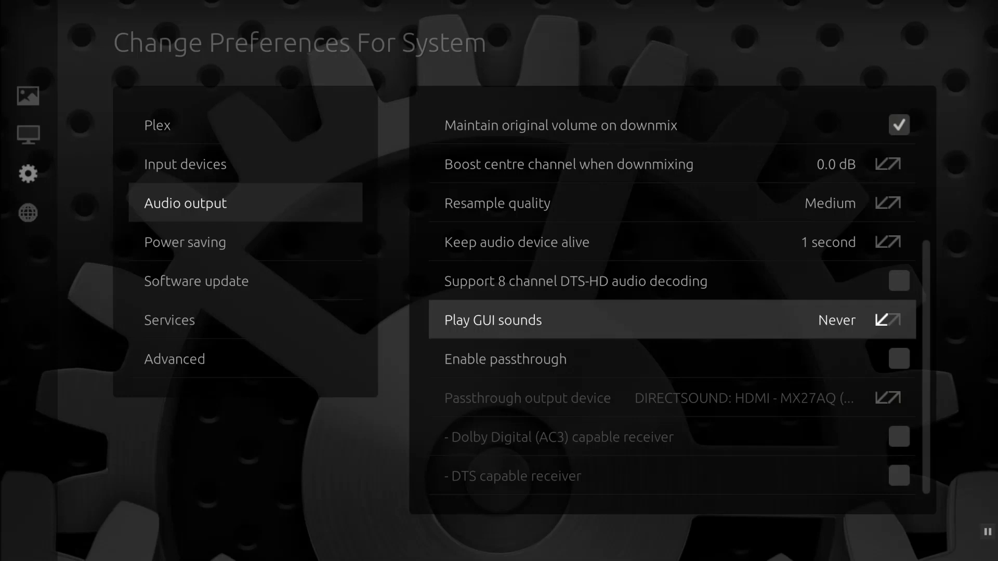
pyautogui.press('Left')
pyautogui.press('Left')
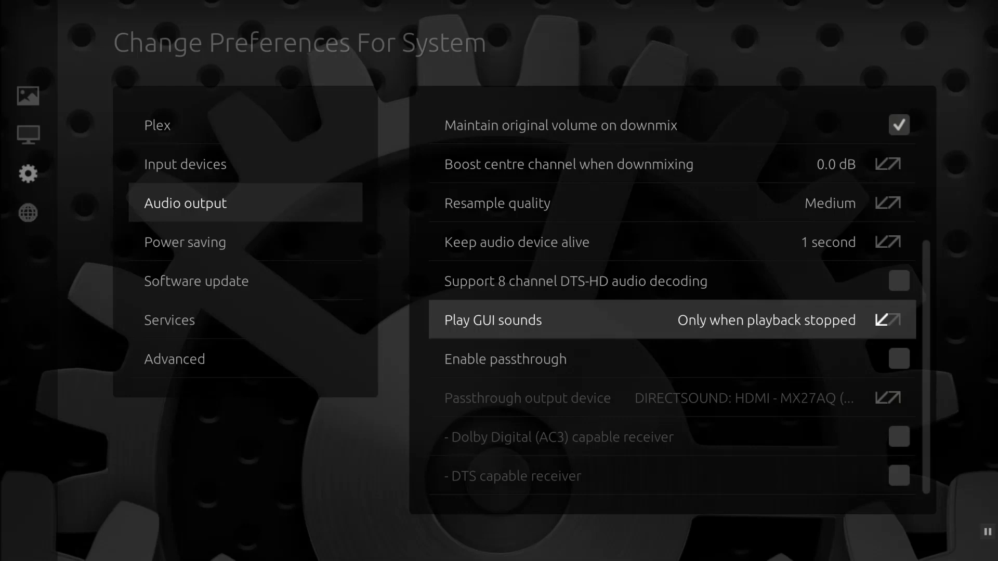
pyautogui.press('Left')
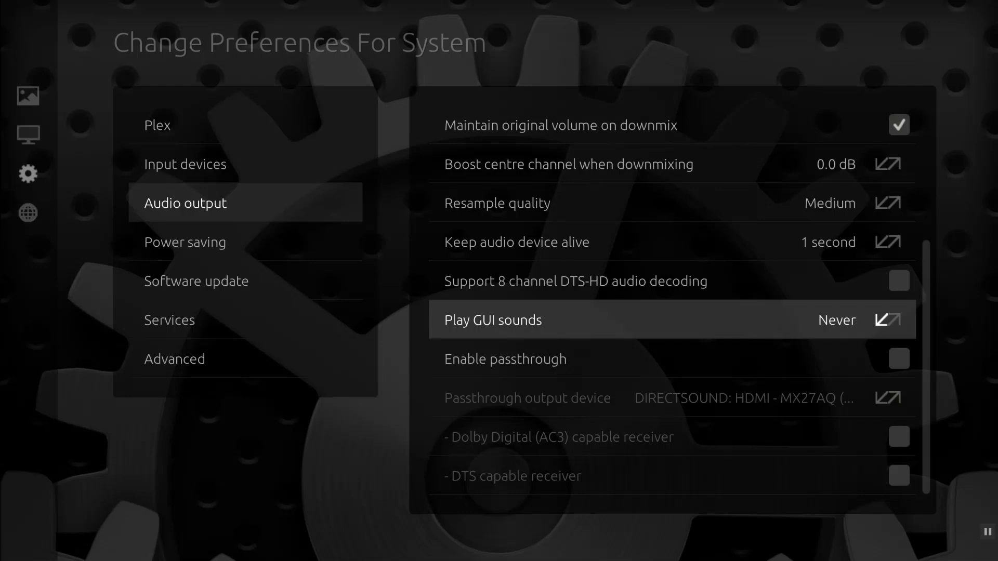
pyautogui.press('Down')
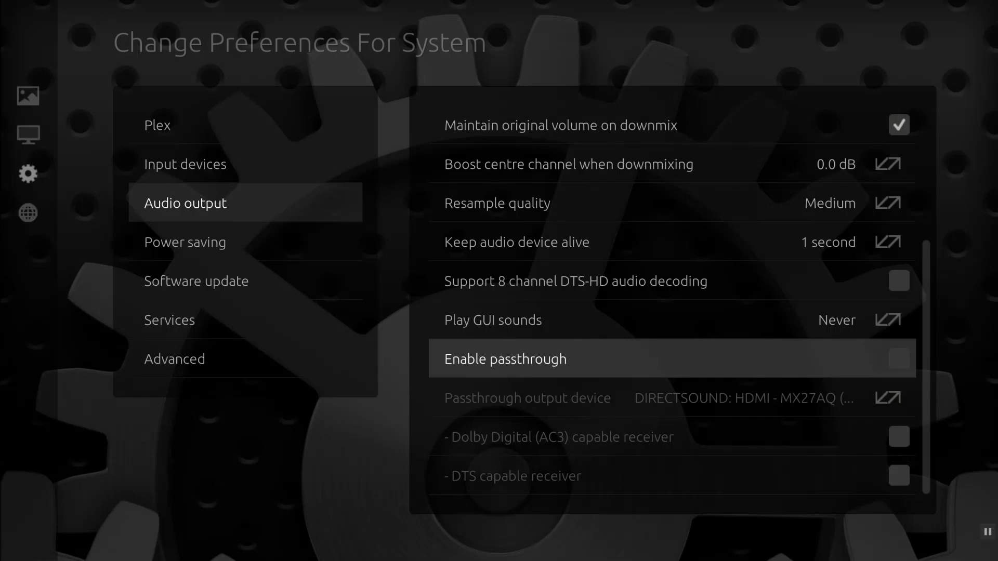
pyautogui.press('Return')
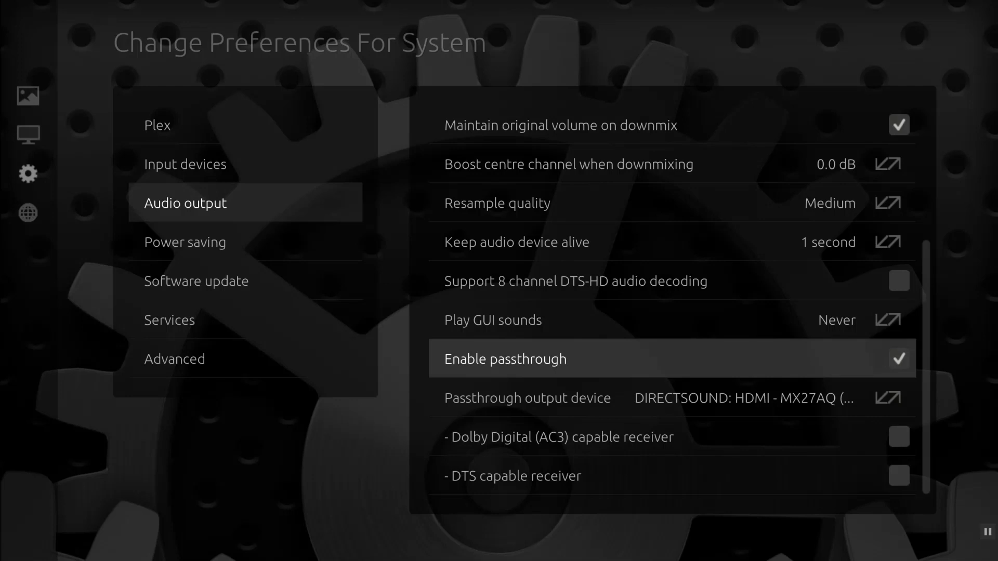
# Route passthrough to the HDMI device and confirm the WASAPI headset remains the audio output device.
pyautogui.click(528, 398)
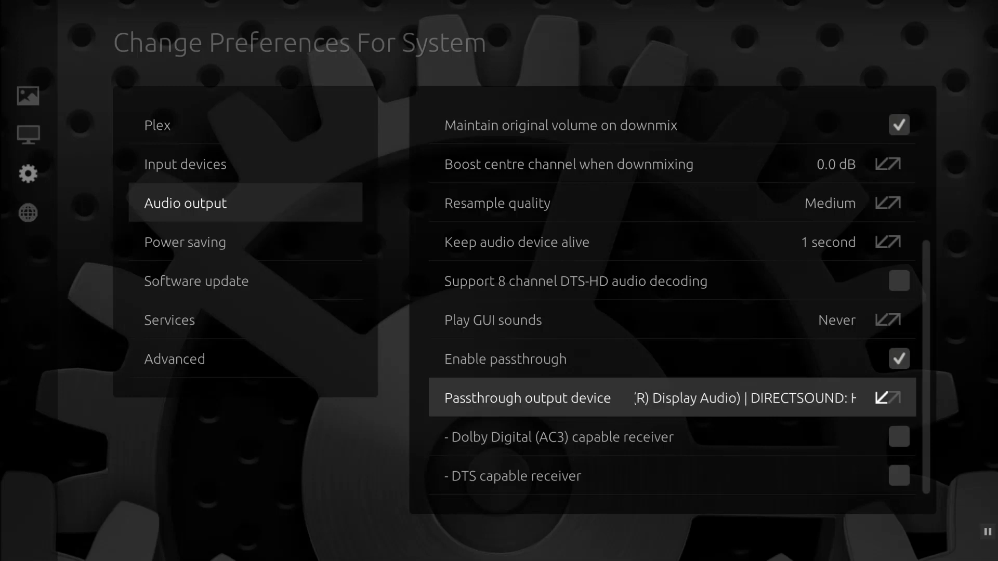
pyautogui.press('Up')
pyautogui.press('Up')
pyautogui.press('Up')
pyautogui.press('Up')
pyautogui.press('Up')
pyautogui.press('Up')
pyautogui.press('Up')
pyautogui.press('Up')
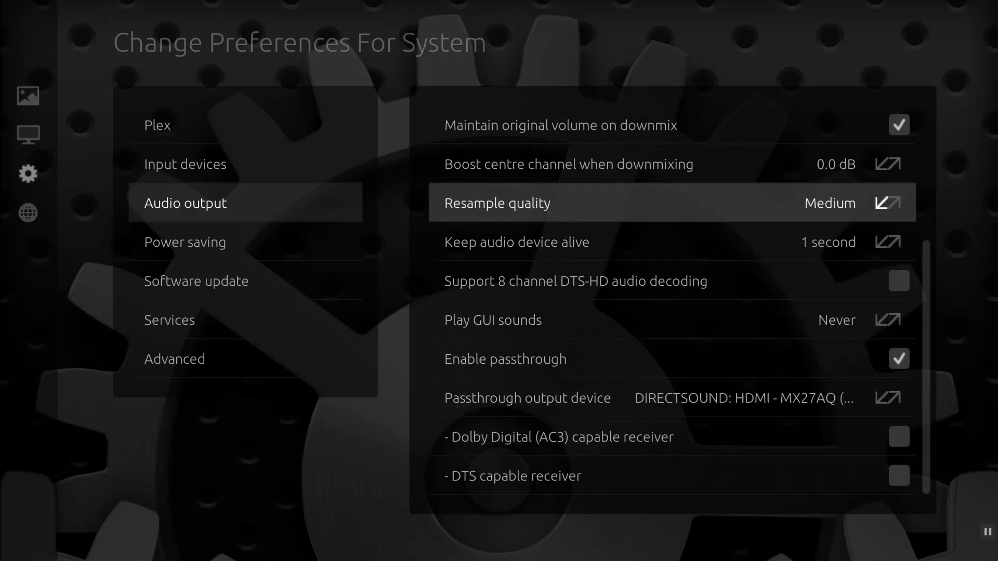
pyautogui.press('Up')
pyautogui.press('Up')
pyautogui.press('Up')
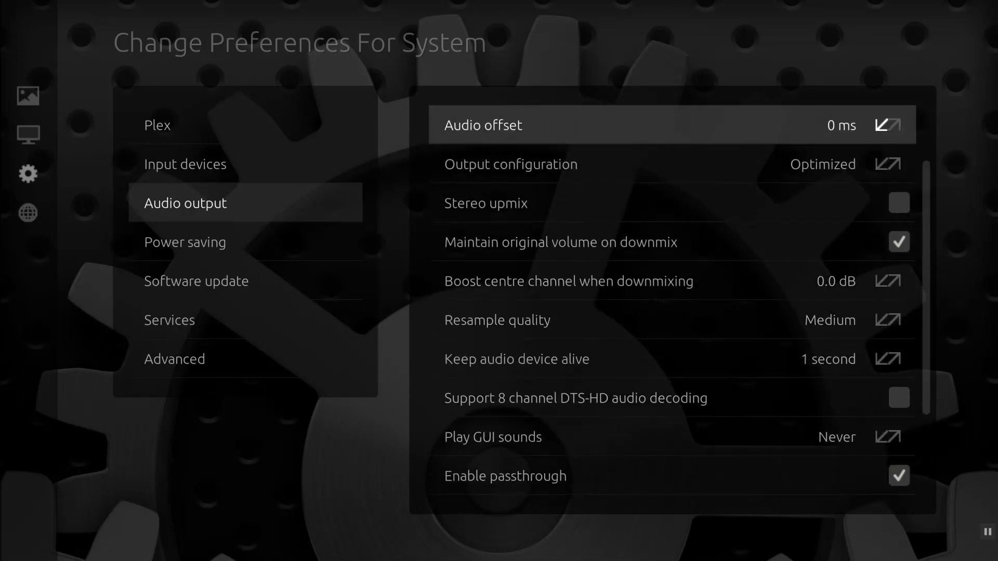
pyautogui.press('Up')
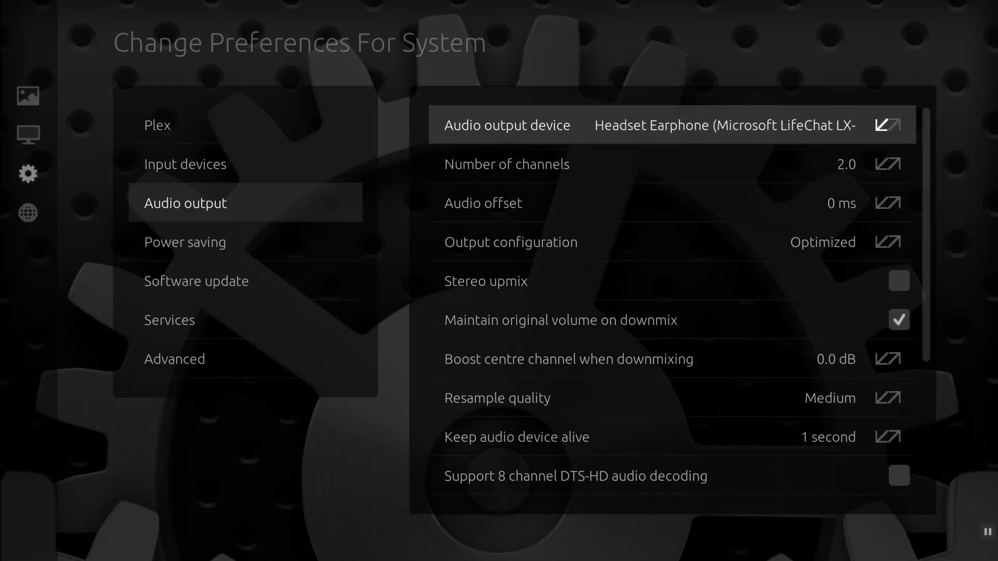
pyautogui.press('Left')
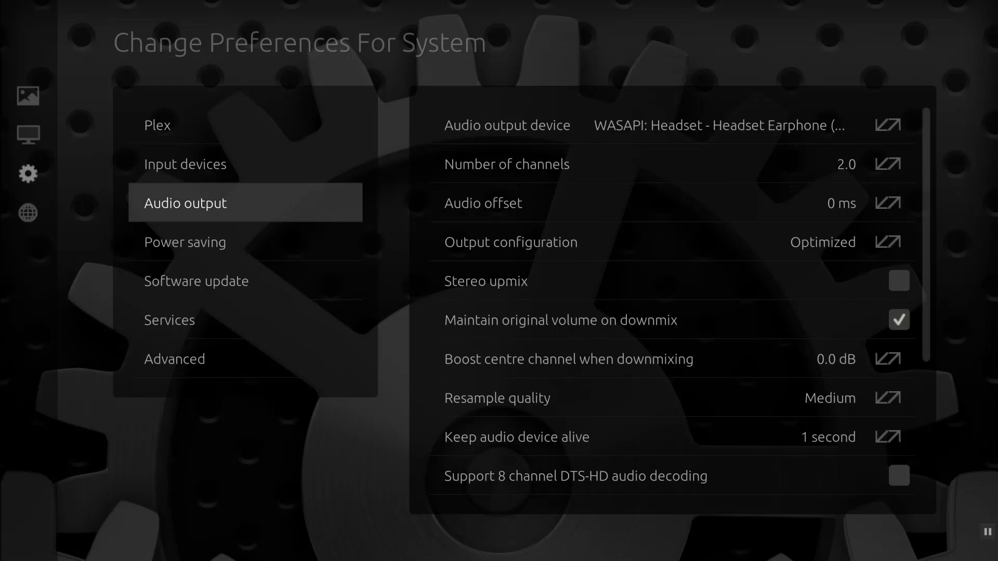
# In Software update, switch the update channel to Pre-release and back to Stable, keeping automatic checks on.
pyautogui.press('Down')
pyautogui.press('Down')
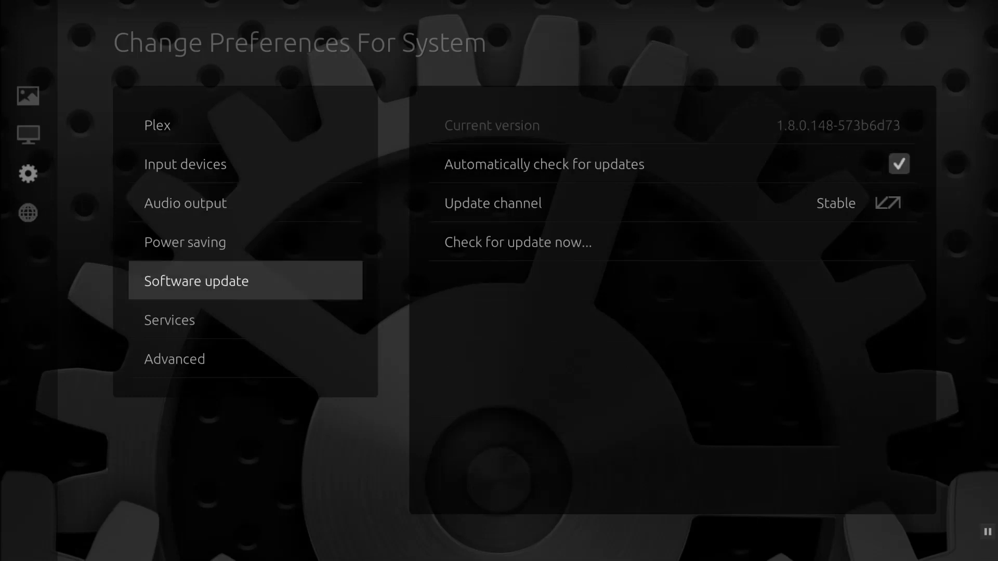
pyautogui.press('Right')
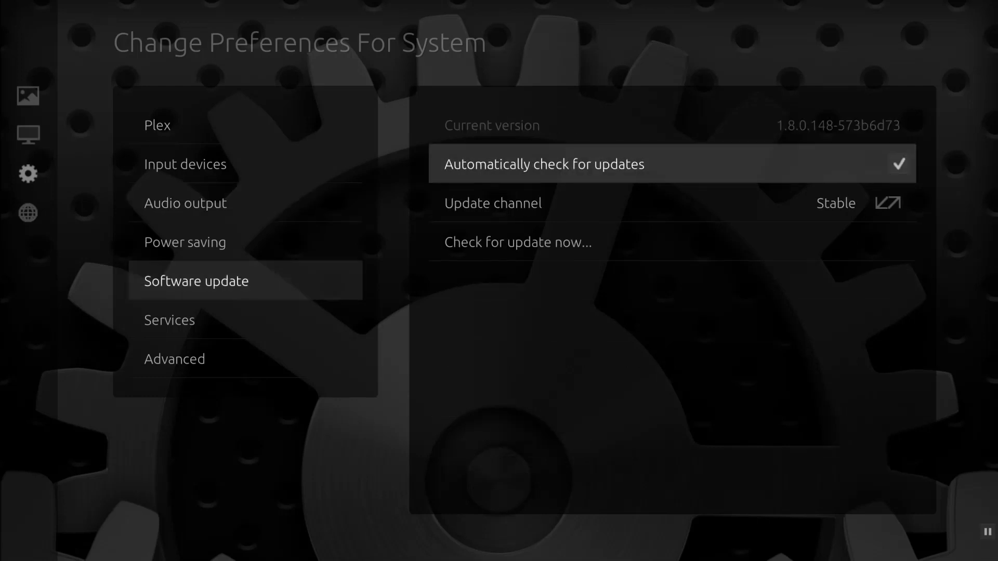
pyautogui.press('Down')
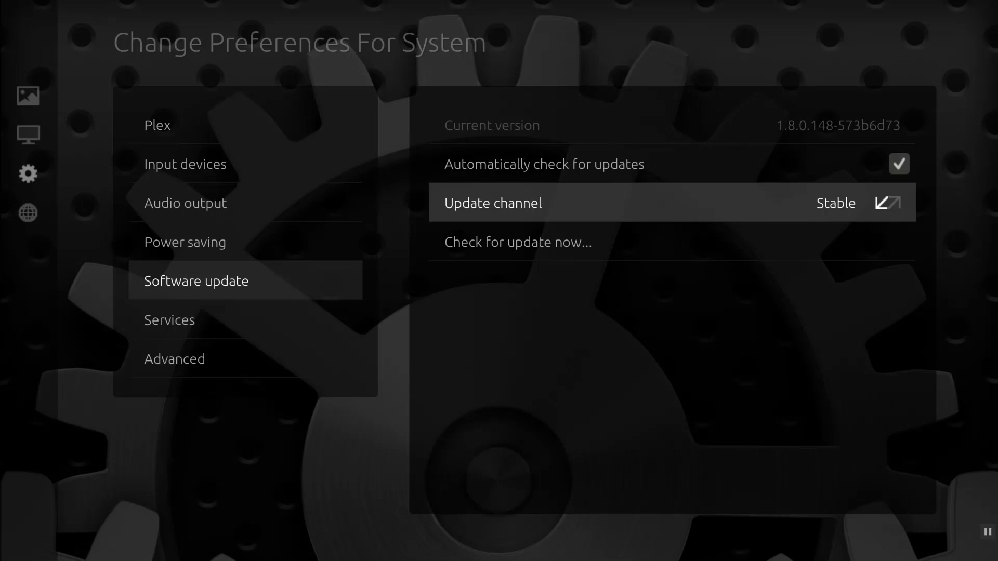
pyautogui.press('Right')
pyautogui.press('Left')
pyautogui.press('Up')
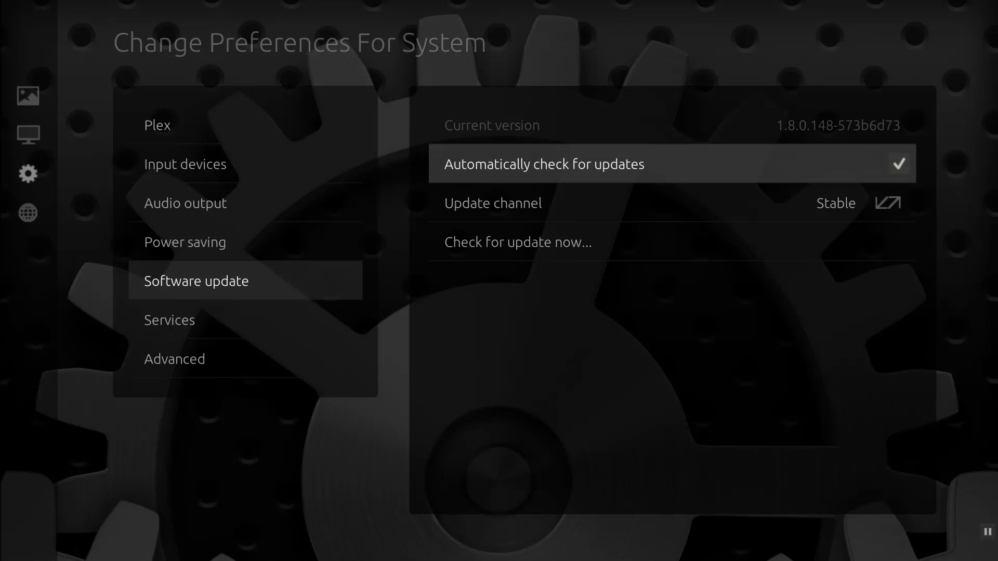
pyautogui.press('Left')
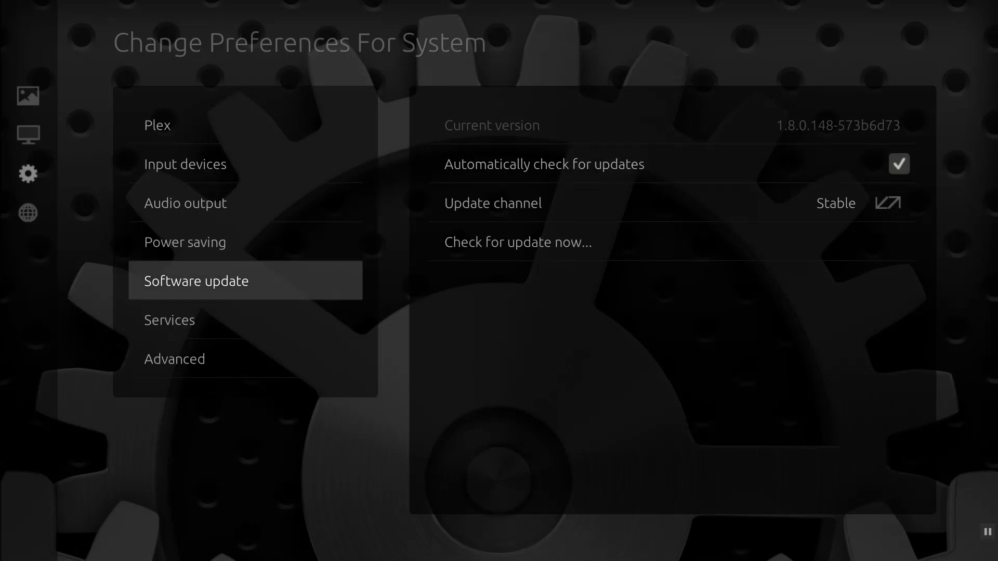
# Enter the Advanced video settings and move to the 2560x1440p resolution setting.
pyautogui.press('Down')
pyautogui.press('Down')
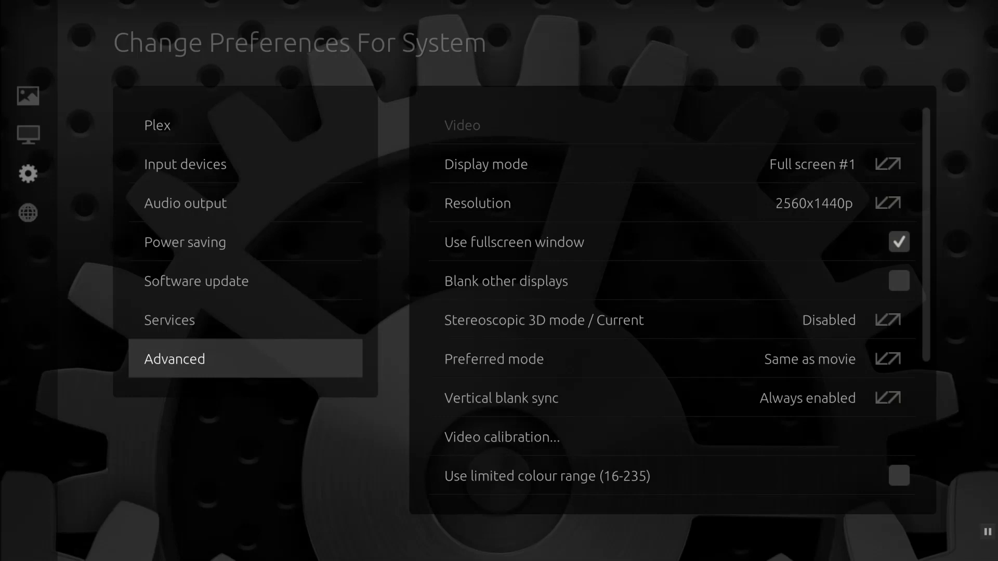
pyautogui.press('Right')
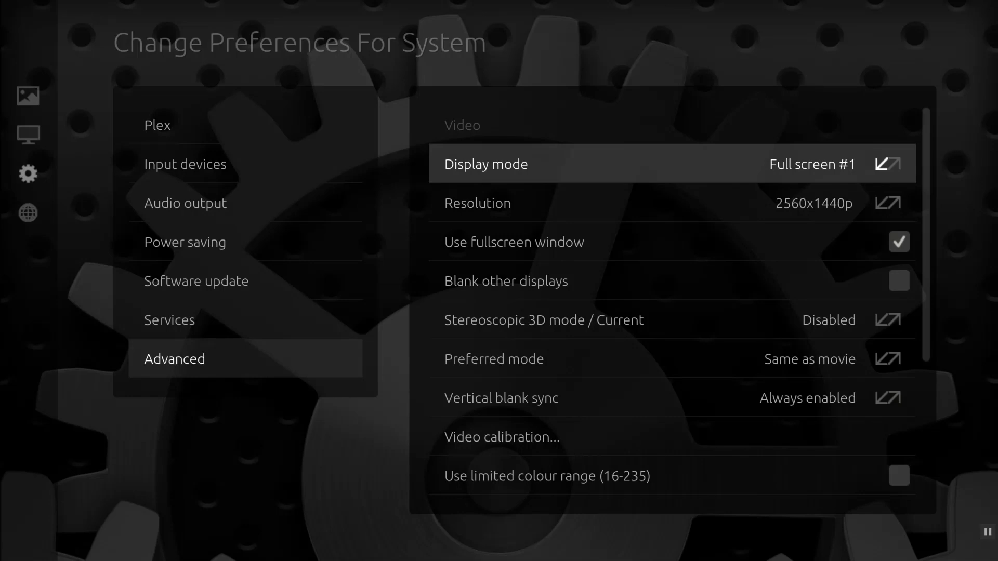
pyautogui.press('Down')
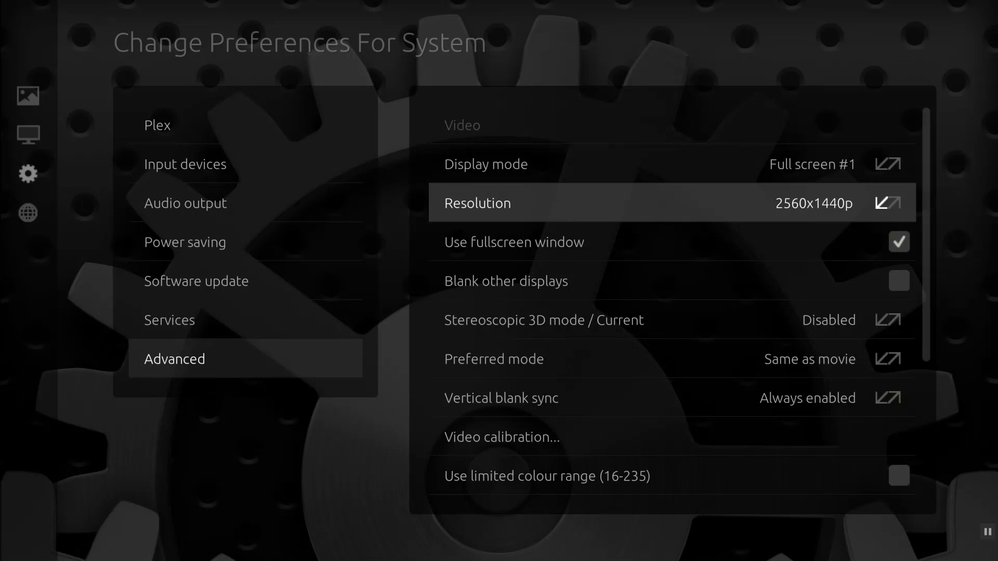
pyautogui.press('Down')
pyautogui.press('Down')
pyautogui.press('Down')
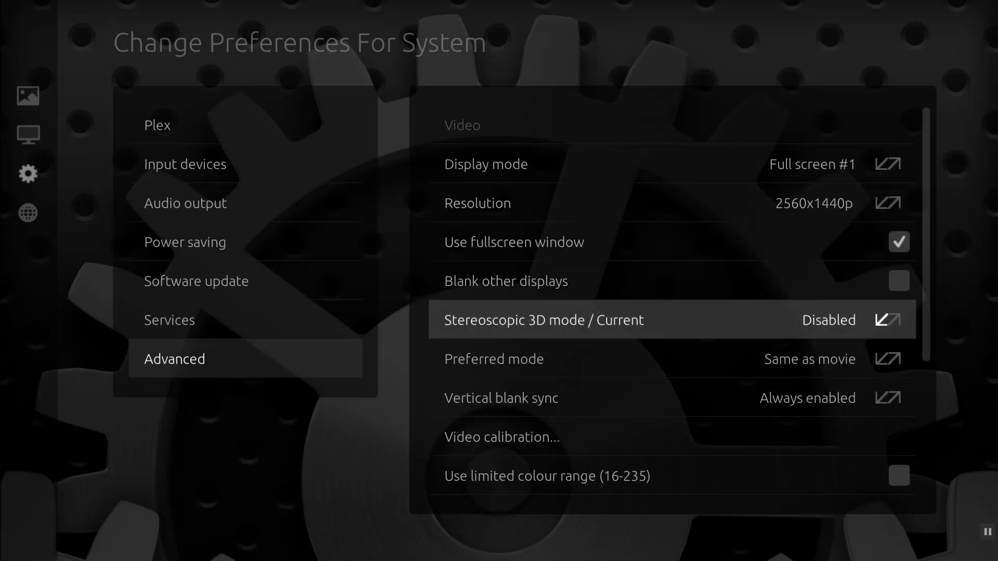
pyautogui.press('Down')
pyautogui.press('Down')
pyautogui.press('Down')
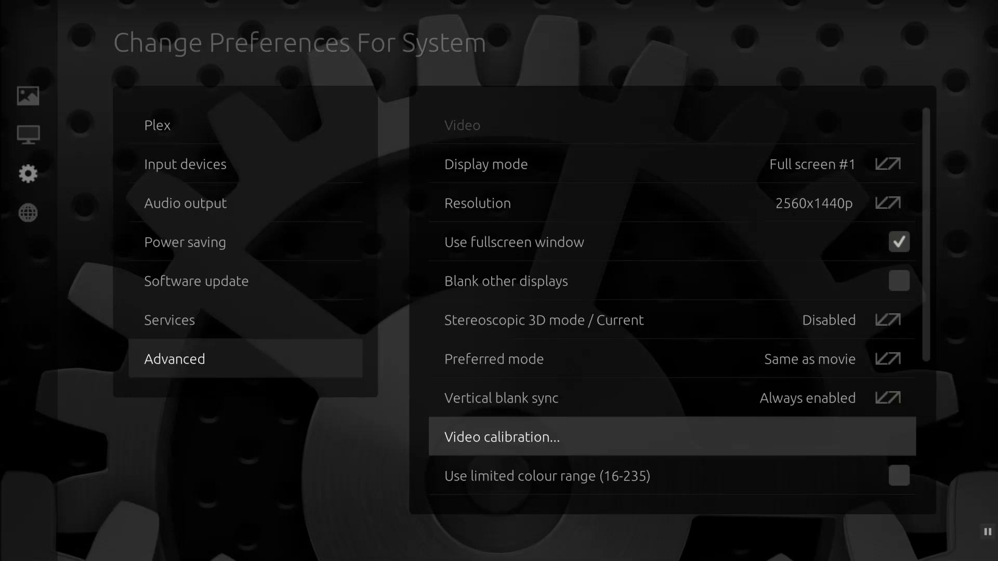